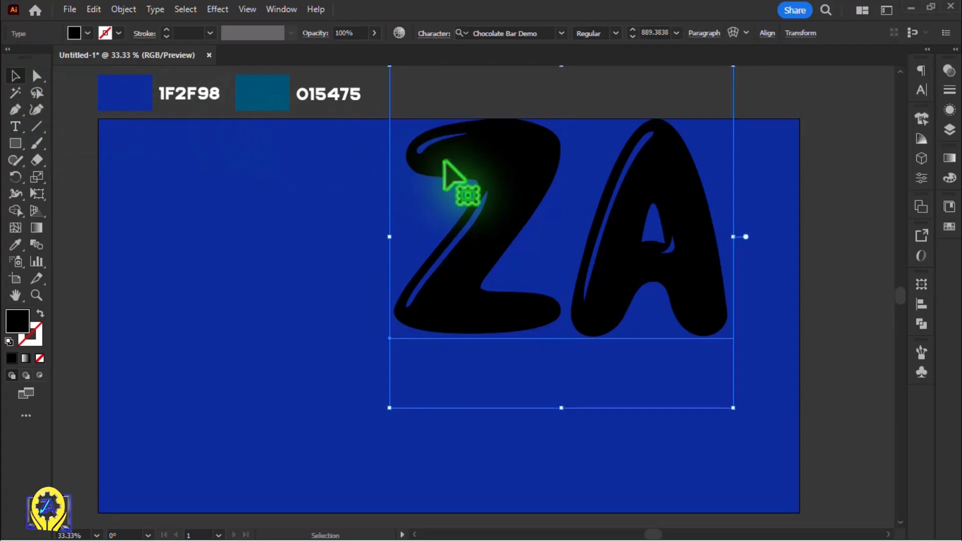
Move the ZA text to the middle of the artboard and set its font to Chocolate Bar Demo
{"action": "left_click_drag", "start_coordinate": [451, 183], "coordinate": [337, 254]}
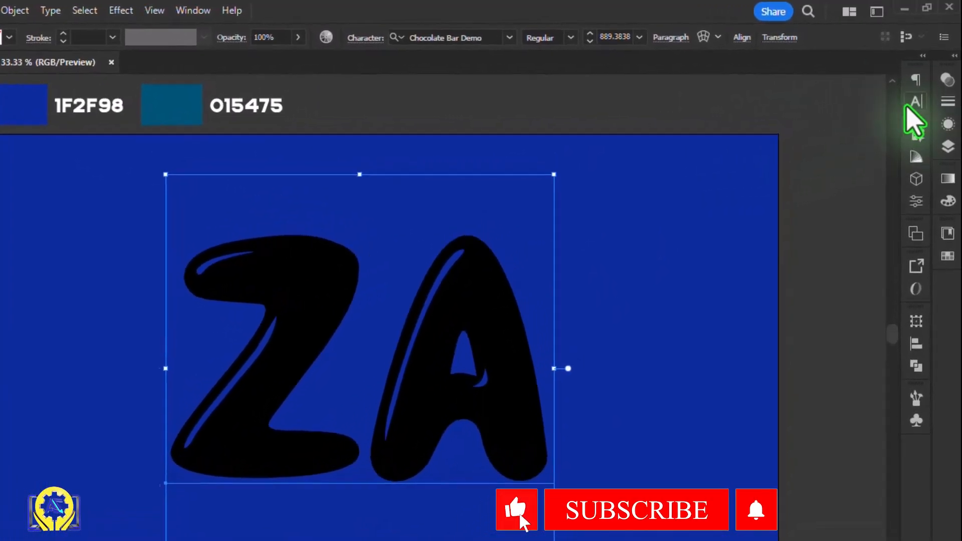
{"action": "left_click", "coordinate": [920, 91]}
{"action": "left_click", "coordinate": [849, 121]}
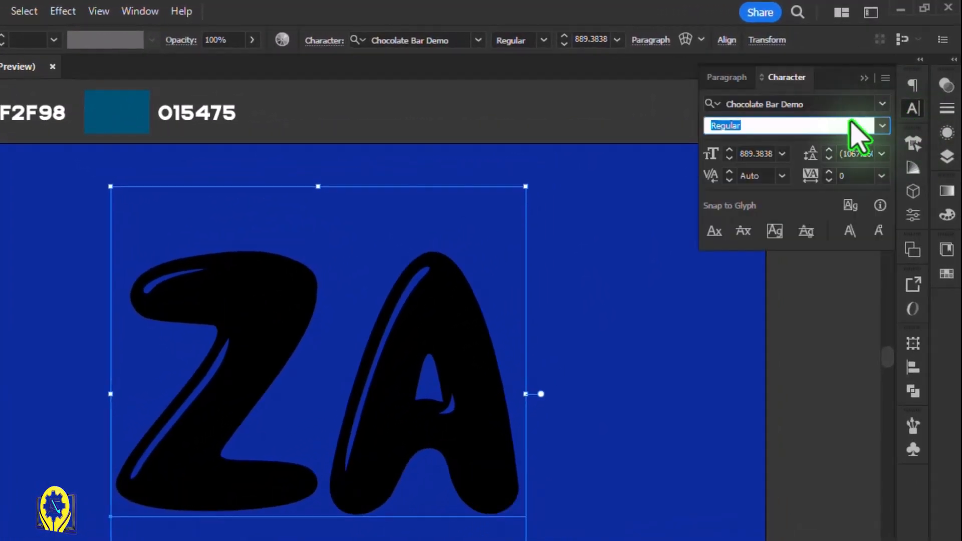
{"action": "left_click", "coordinate": [882, 104]}
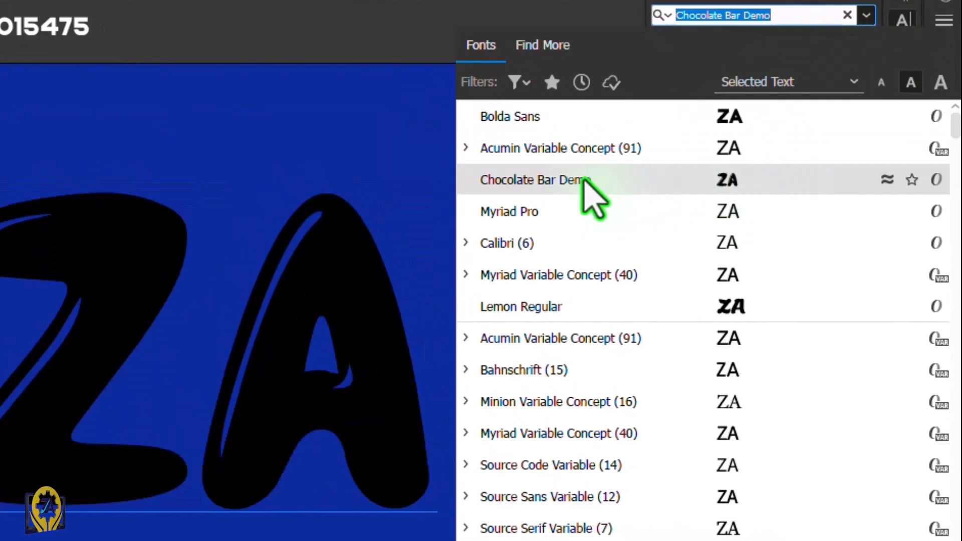
{"action": "left_click", "coordinate": [675, 180]}
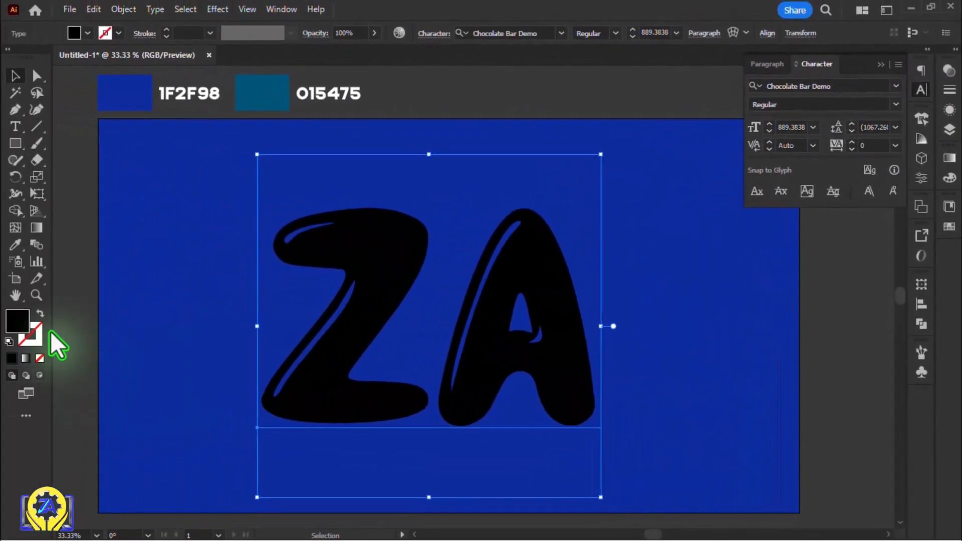
Recolour the ZA text with the teal sampled from the 015475 swatch
{"action": "left_click", "coordinate": [15, 245]}
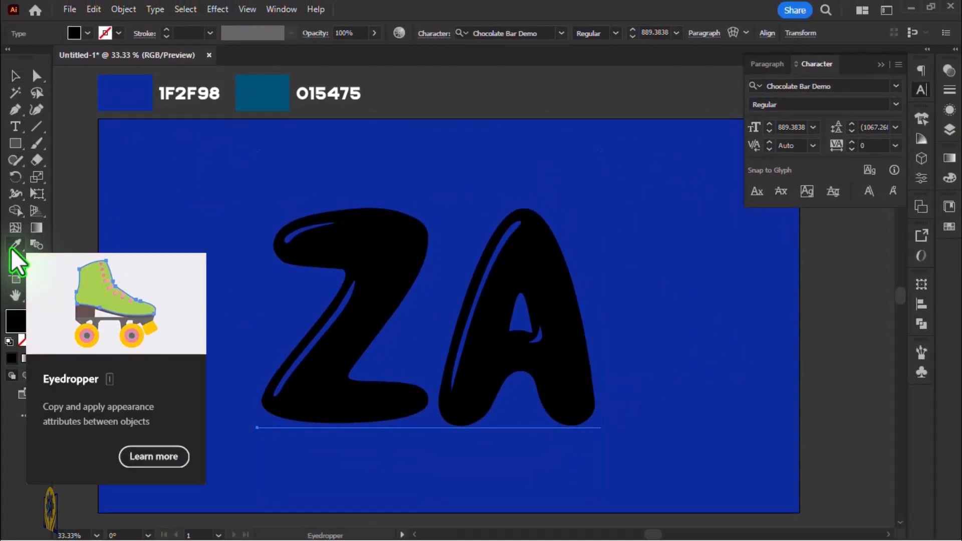
{"action": "left_click", "coordinate": [246, 103]}
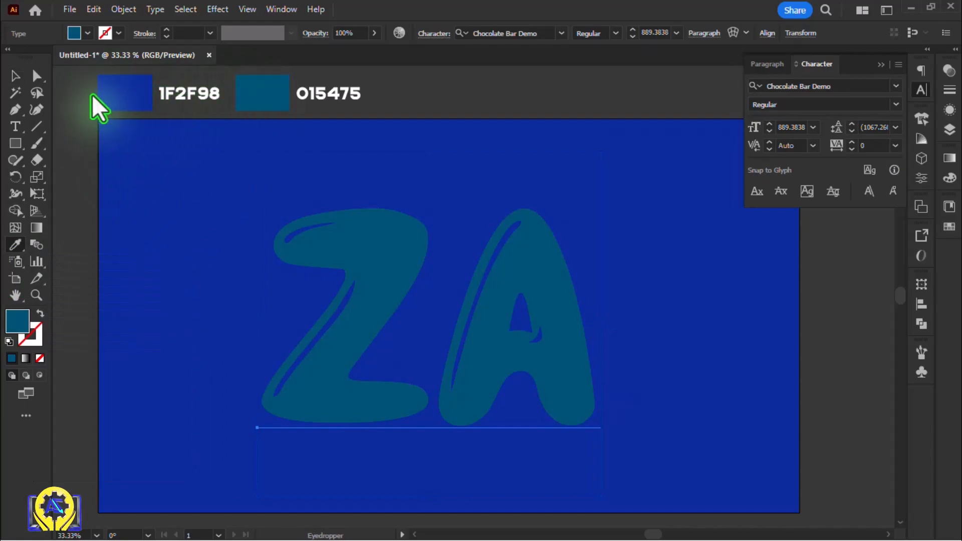
{"action": "left_click", "coordinate": [15, 76]}
Apply the 3D Inflate type to the ZA text
{"action": "left_click", "coordinate": [921, 159]}
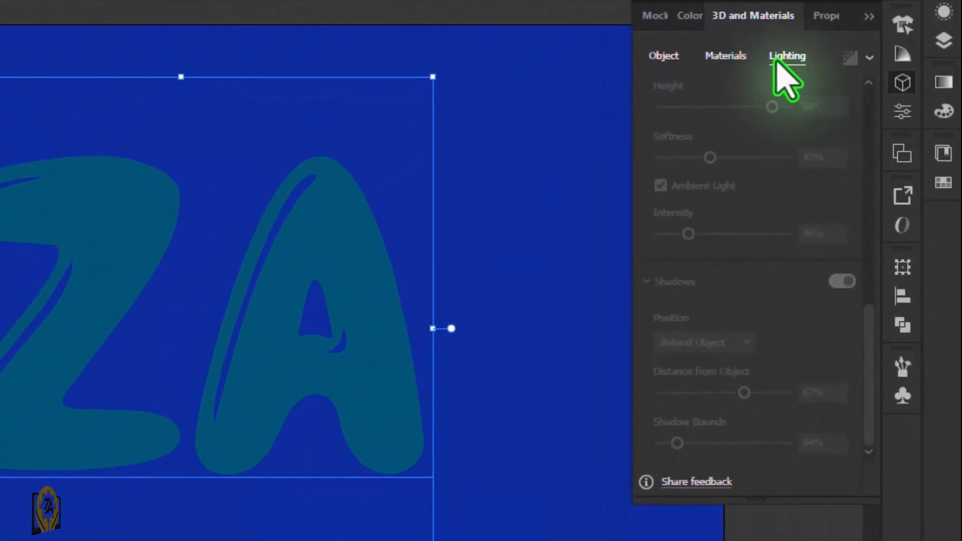
{"action": "left_click", "coordinate": [670, 54]}
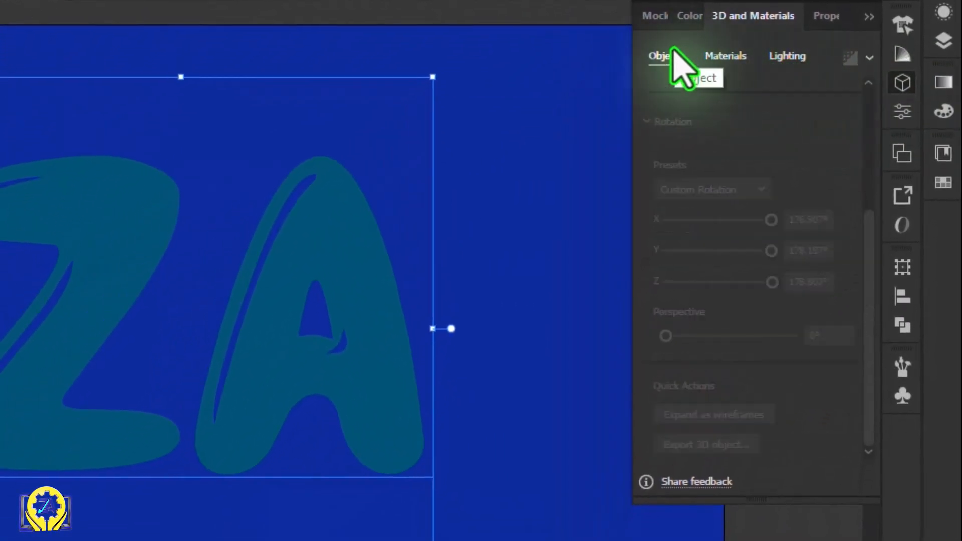
{"action": "scroll", "coordinate": [870, 133], "scroll_direction": "up", "scroll_amount": 5}
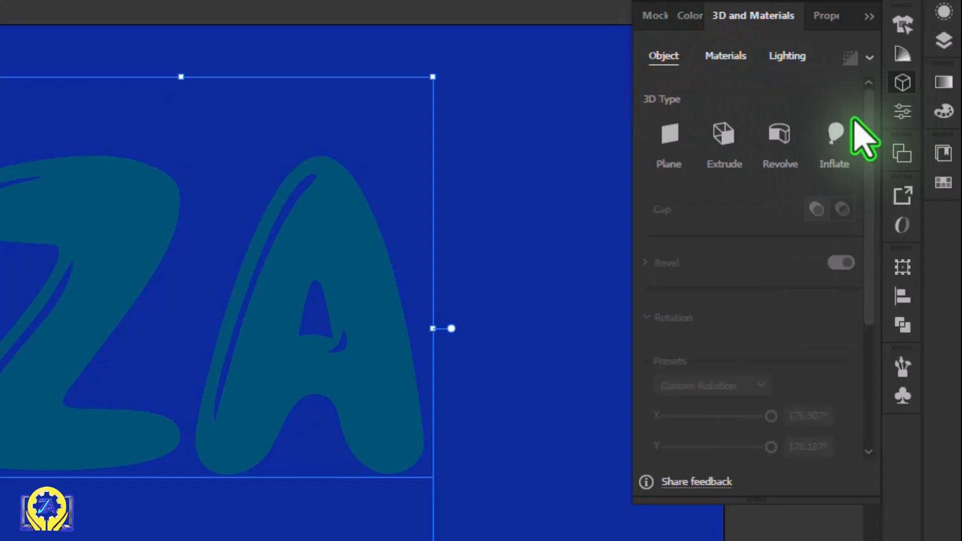
{"action": "left_click", "coordinate": [842, 131]}
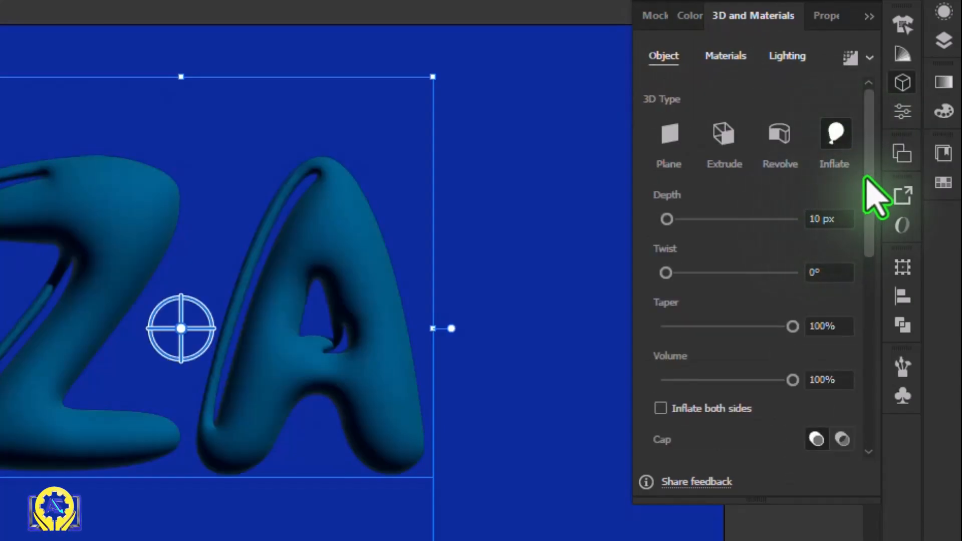
Set the inflate depth to 0 px and inflate the ZA text on both sides
{"action": "scroll", "coordinate": [866, 183], "scroll_direction": "down", "scroll_amount": 1}
{"action": "scroll", "coordinate": [865, 183], "scroll_direction": "down", "scroll_amount": 4}
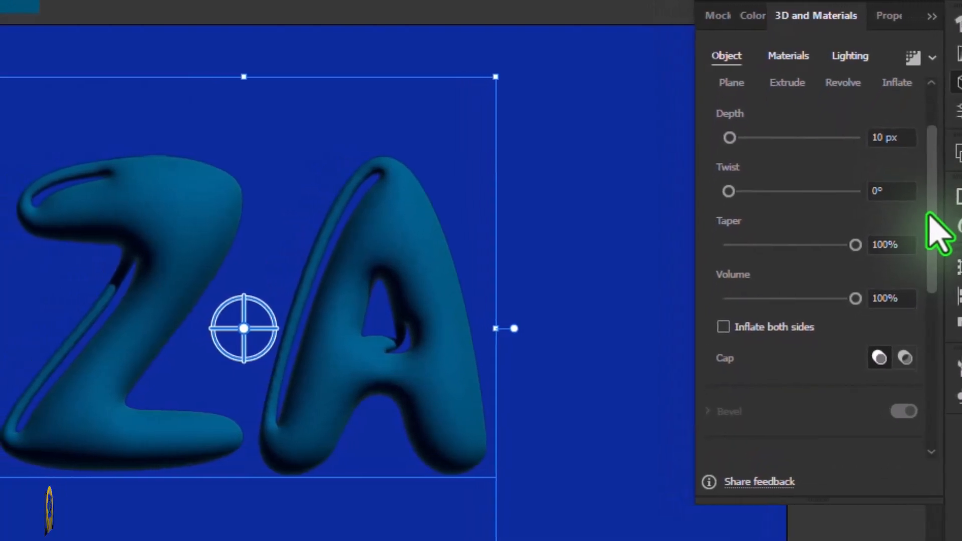
{"action": "left_click_drag", "start_coordinate": [728, 137], "coordinate": [716, 135]}
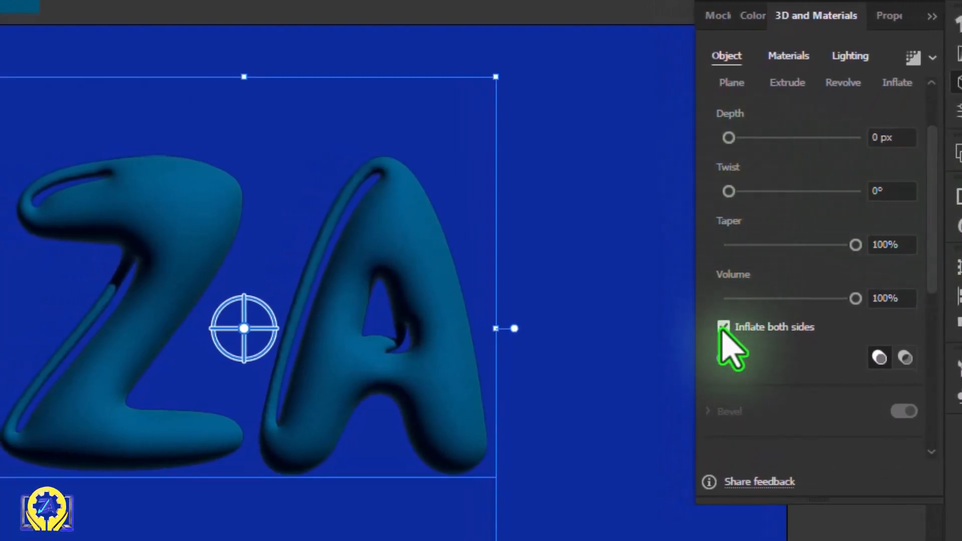
{"action": "scroll", "coordinate": [925, 260], "scroll_direction": "down", "scroll_amount": 10}
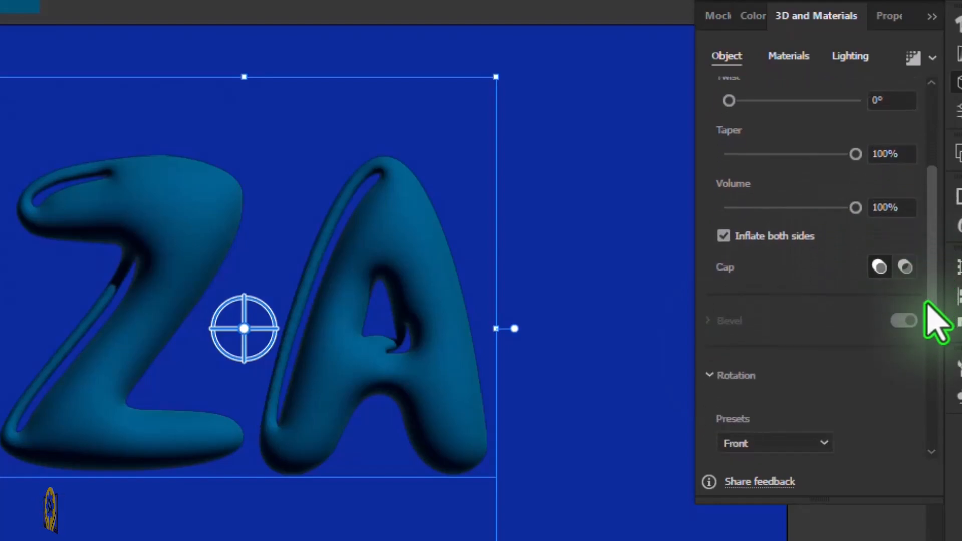
{"action": "scroll", "coordinate": [888, 437], "scroll_direction": "up", "scroll_amount": 1}
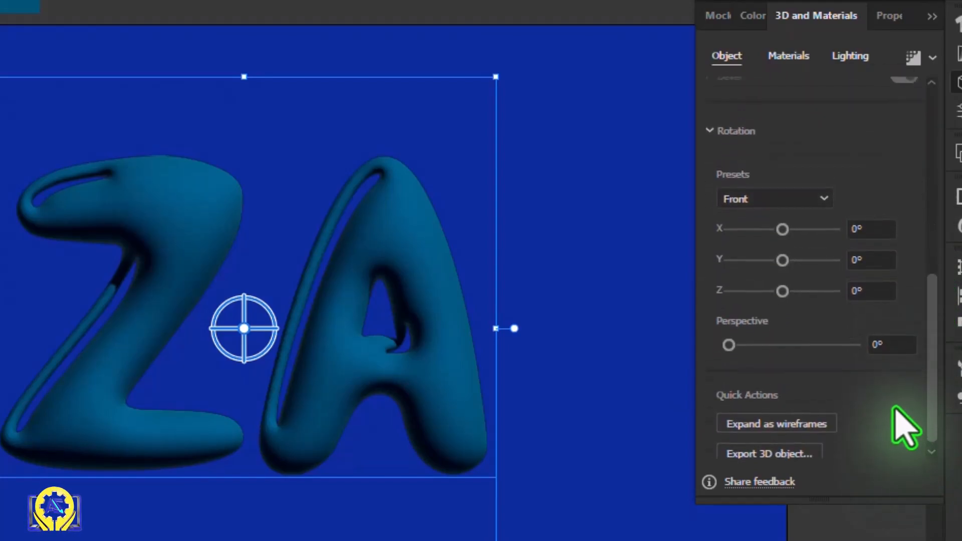
Set the text material's roughness to 0 and its metallic value to 0.42
{"action": "left_click", "coordinate": [788, 56]}
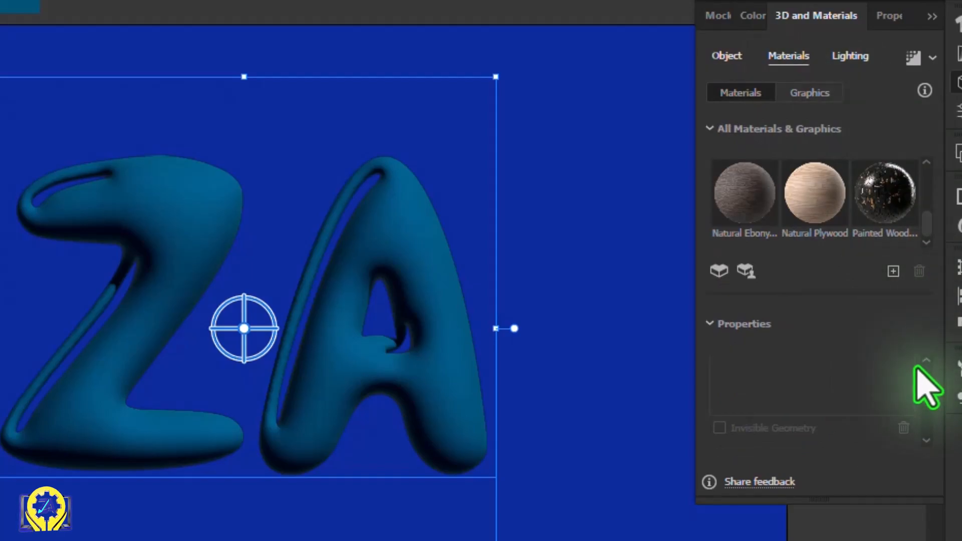
{"action": "scroll", "coordinate": [923, 400], "scroll_direction": "down", "scroll_amount": 3}
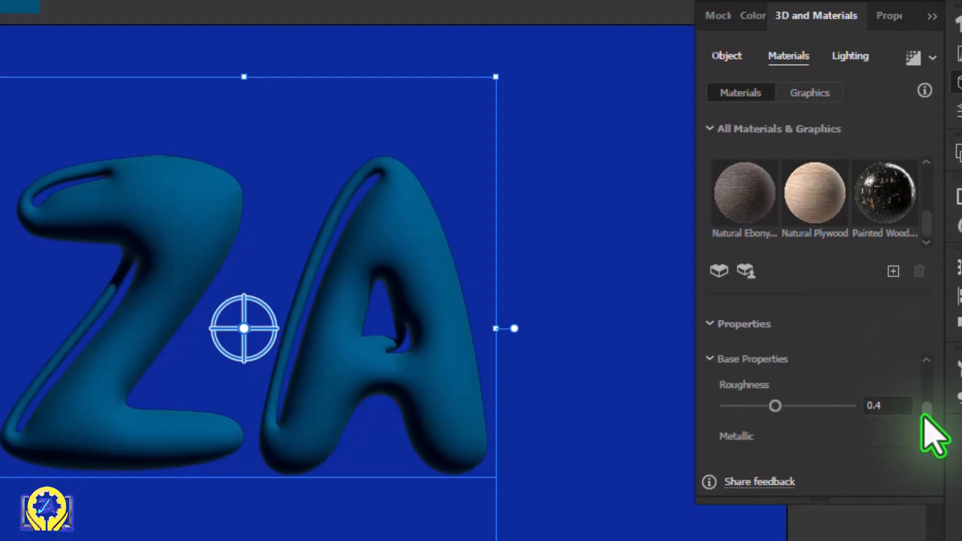
{"action": "left_click_drag", "start_coordinate": [775, 401], "coordinate": [721, 401]}
{"action": "scroll", "coordinate": [928, 440], "scroll_direction": "down", "scroll_amount": 1}
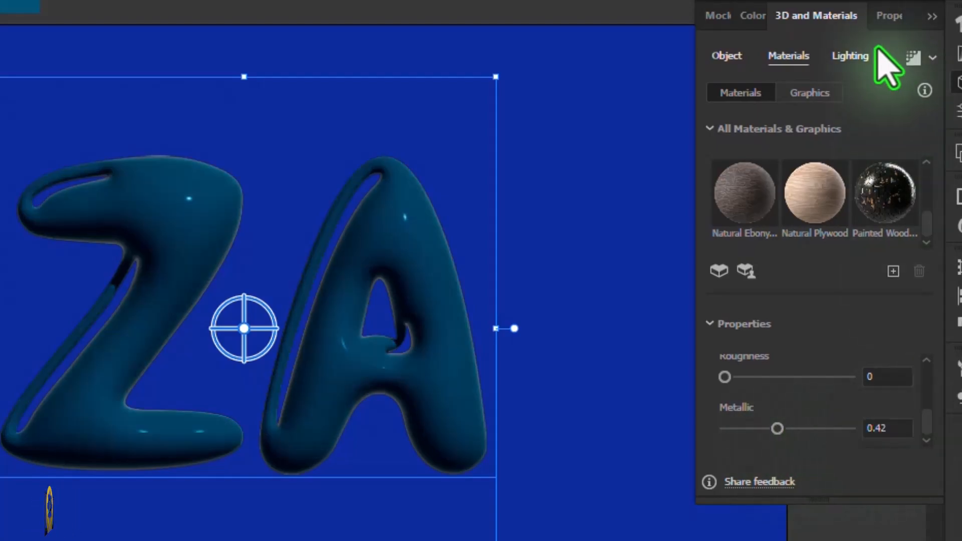
Set Light 1 to 200% intensity, 95° rotation and 61° height
{"action": "left_click", "coordinate": [851, 56]}
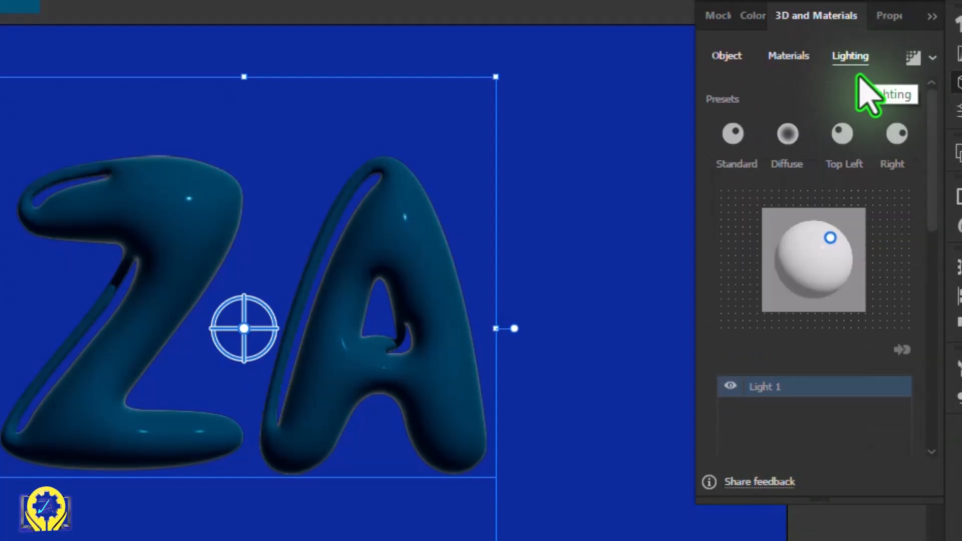
{"action": "scroll", "coordinate": [902, 201], "scroll_direction": "down", "scroll_amount": 5}
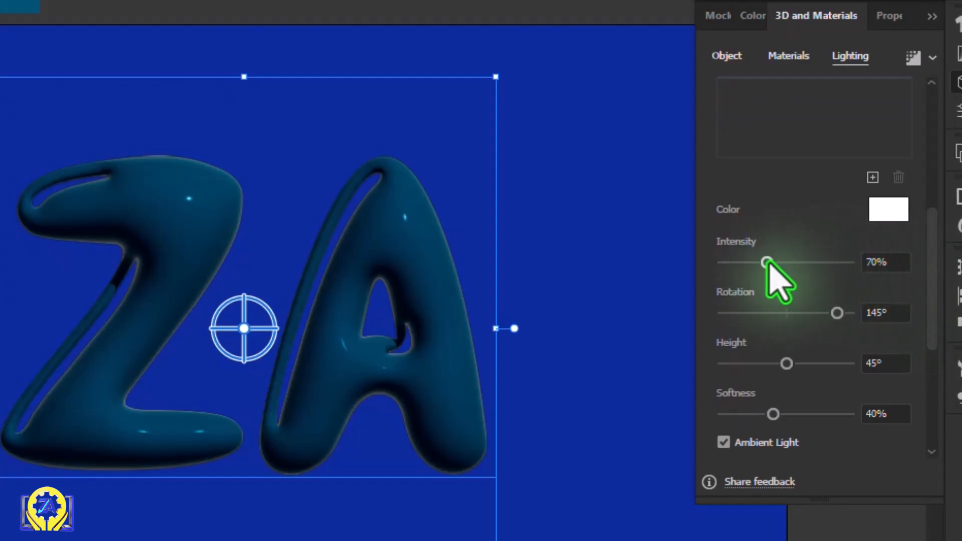
{"action": "left_click_drag", "start_coordinate": [766, 263], "coordinate": [820, 263]}
{"action": "scroll", "coordinate": [852, 271], "scroll_direction": "down", "scroll_amount": 1}
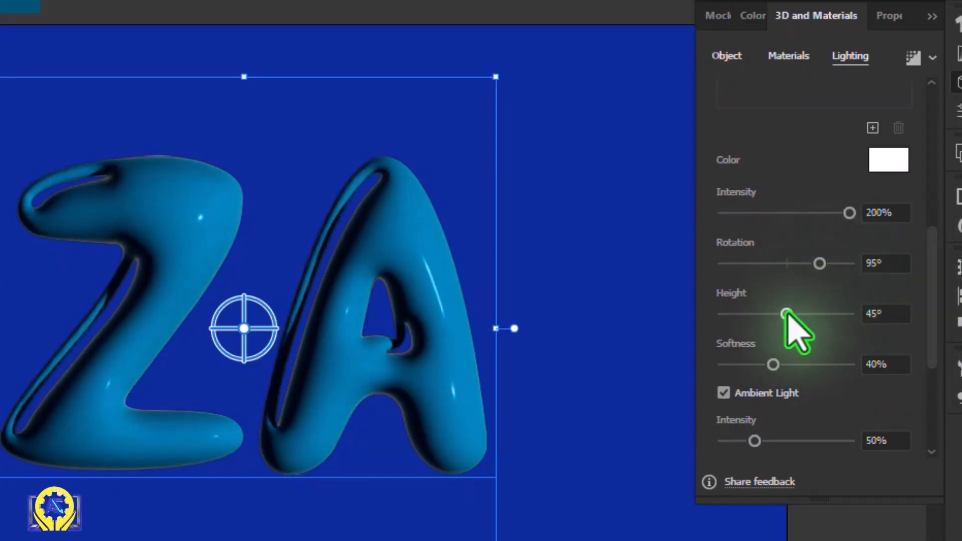
{"action": "left_click_drag", "start_coordinate": [786, 314], "coordinate": [812, 314]}
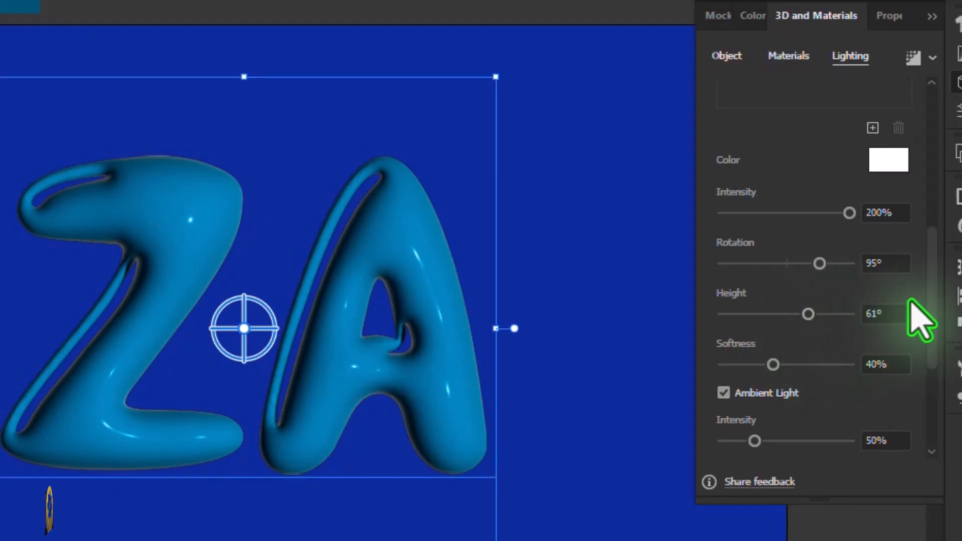
Turn on shadows behind the object with shadow bounds of 48%, and set the ambient light intensity to 60%
{"action": "left_click_drag", "start_coordinate": [927, 299], "coordinate": [928, 386]}
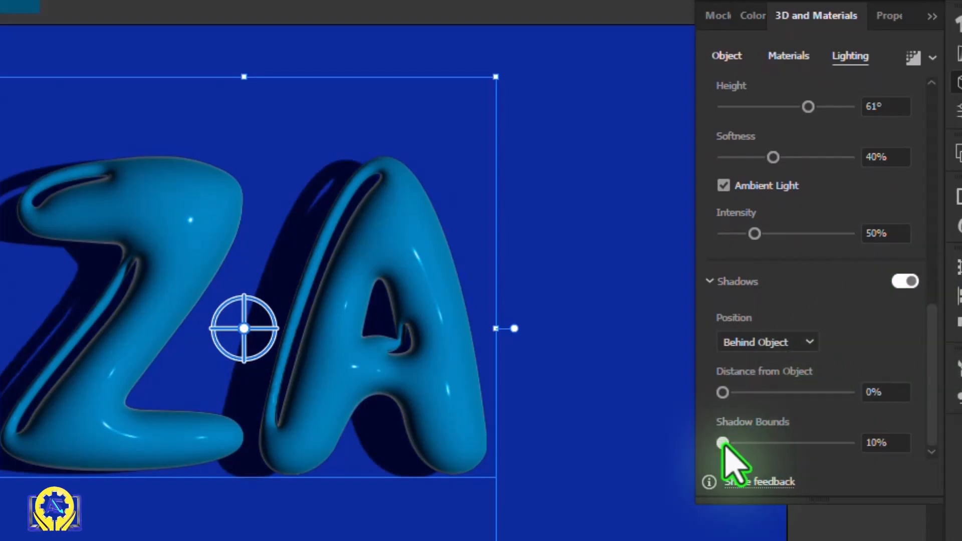
{"action": "left_click_drag", "start_coordinate": [723, 443], "coordinate": [729, 442]}
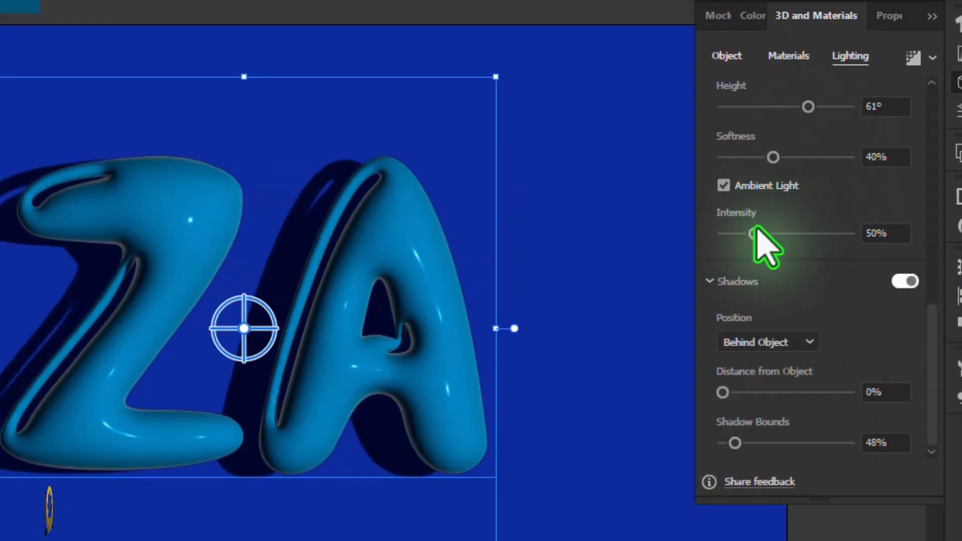
{"action": "left_click_drag", "start_coordinate": [754, 234], "coordinate": [765, 233]}
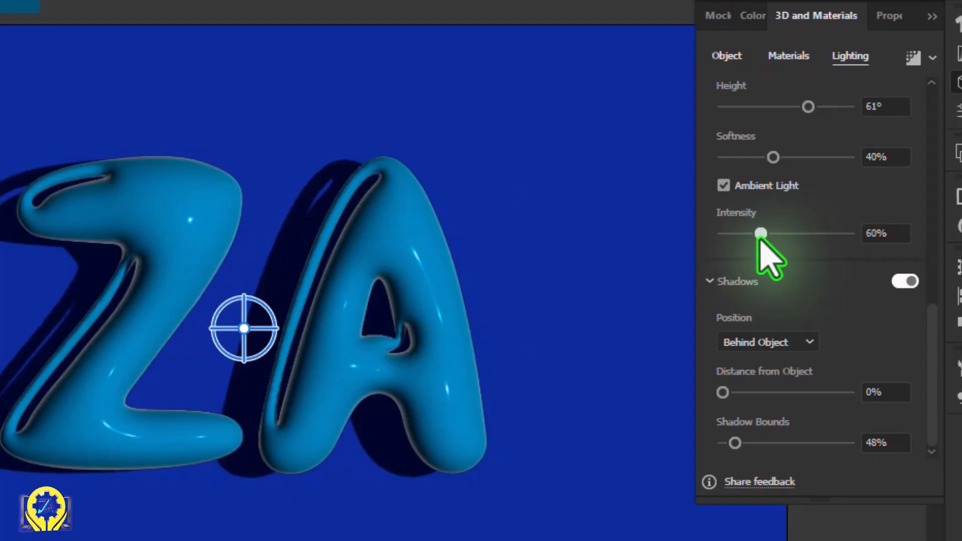
Set Light 1's softness to 100% and its rotation to 101°
{"action": "left_click_drag", "start_coordinate": [930, 318], "coordinate": [939, 246]}
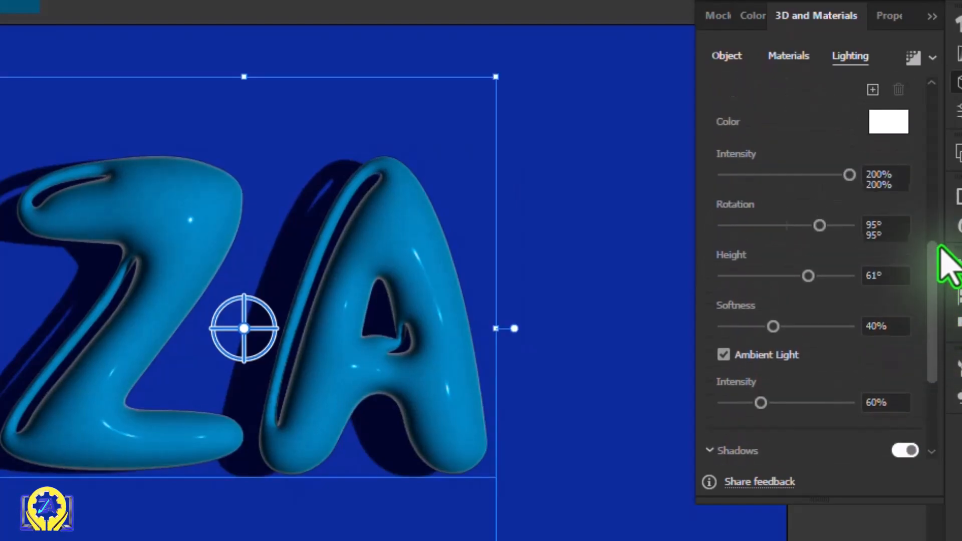
{"action": "left_click_drag", "start_coordinate": [833, 345], "coordinate": [876, 354]}
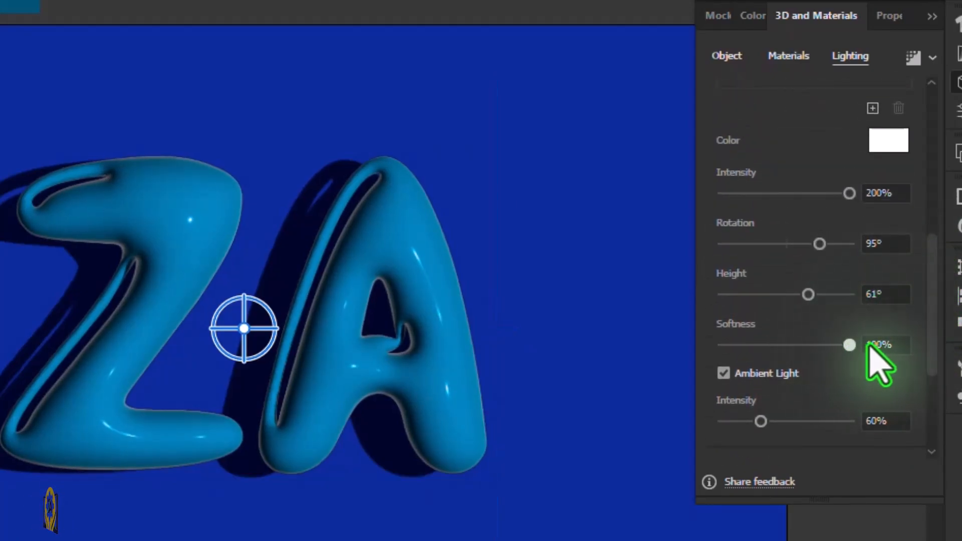
{"action": "left_click_drag", "start_coordinate": [931, 321], "coordinate": [938, 214]}
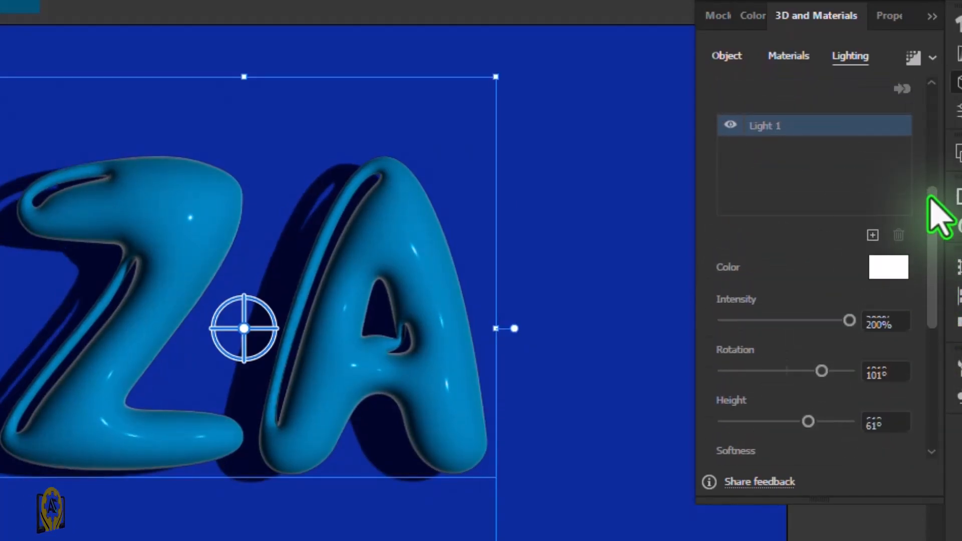
Add a second light with 72% intensity, -110° rotation and 38° height
{"action": "left_click", "coordinate": [874, 245]}
{"action": "left_click_drag", "start_coordinate": [939, 241], "coordinate": [938, 273]}
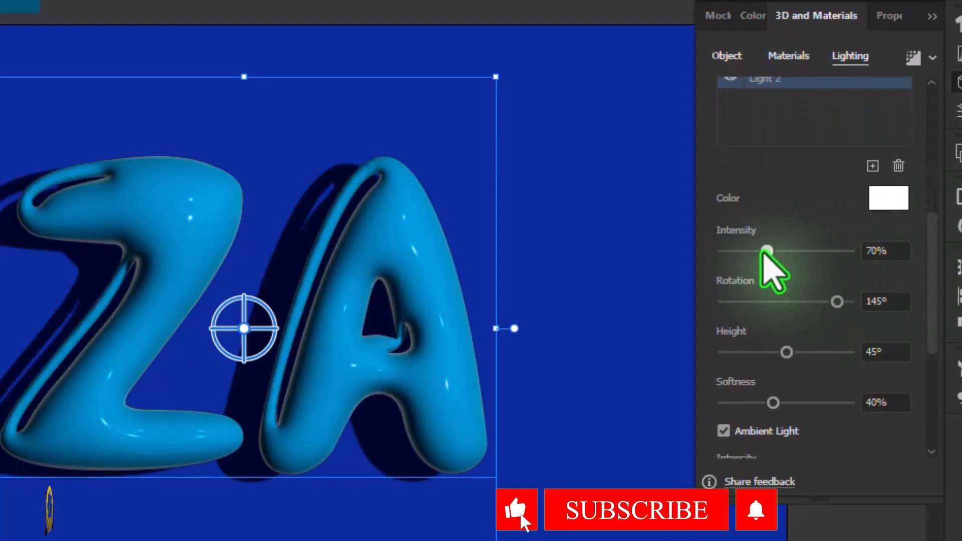
{"action": "mouse_move", "coordinate": [762, 251]}
{"action": "left_mouse_down"}
{"action": "mouse_move", "coordinate": [791, 252]}
{"action": "mouse_move", "coordinate": [768, 251]}
{"action": "left_mouse_up"}
{"action": "mouse_move", "coordinate": [837, 301]}
{"action": "left_mouse_down"}
{"action": "mouse_move", "coordinate": [784, 288]}
{"action": "mouse_move", "coordinate": [796, 283]}
{"action": "mouse_move", "coordinate": [749, 243]}
{"action": "left_mouse_up"}
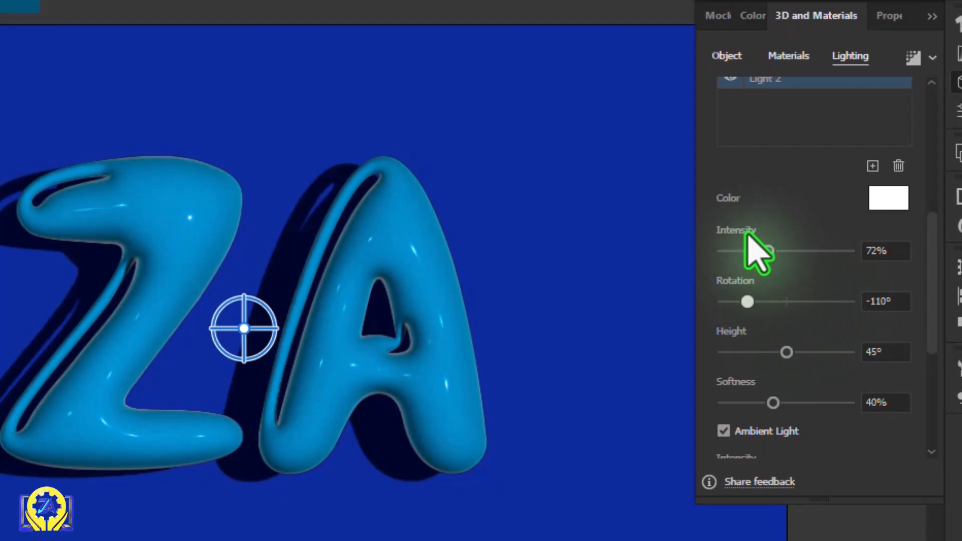
{"action": "mouse_move", "coordinate": [786, 352]}
{"action": "left_mouse_down"}
{"action": "mouse_move", "coordinate": [803, 352]}
{"action": "mouse_move", "coordinate": [776, 352]}
{"action": "left_mouse_up"}
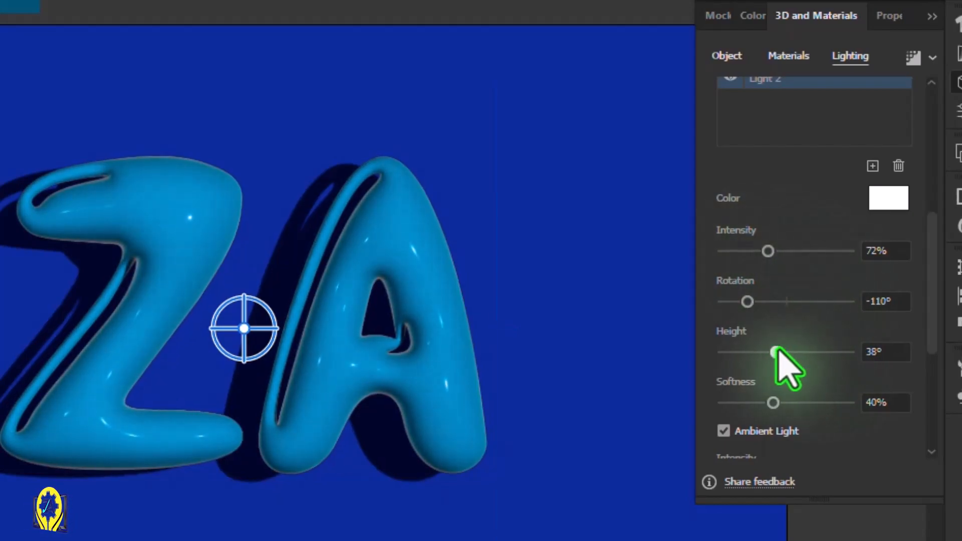
Add a third light with 142° rotation and 52° height
{"action": "left_click", "coordinate": [872, 165]}
{"action": "mouse_move", "coordinate": [831, 296]}
{"action": "left_mouse_down"}
{"action": "mouse_move", "coordinate": [811, 284]}
{"action": "mouse_move", "coordinate": [830, 286]}
{"action": "left_mouse_up"}
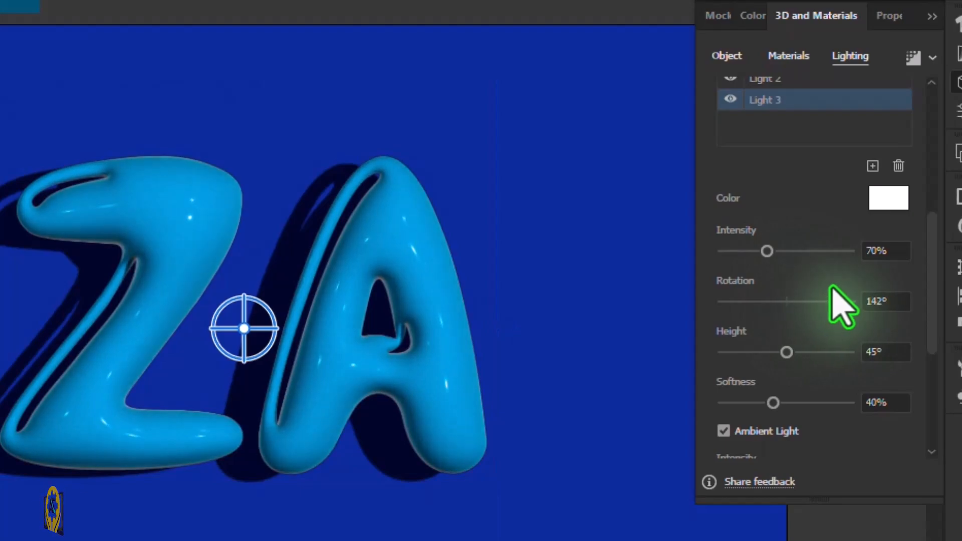
{"action": "mouse_move", "coordinate": [784, 351]}
{"action": "left_mouse_down"}
{"action": "mouse_move", "coordinate": [702, 344]}
{"action": "mouse_move", "coordinate": [795, 341]}
{"action": "left_mouse_up"}
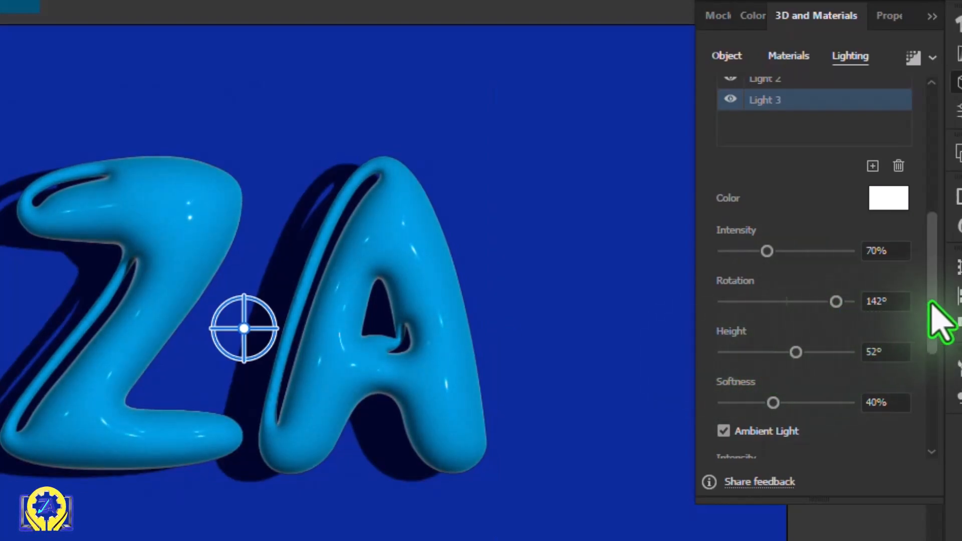
Close the 3D settings, reposition the inflated ZA text slightly around the artboard's centre, and deselect it
{"action": "left_click_drag", "start_coordinate": [930, 307], "coordinate": [930, 398]}
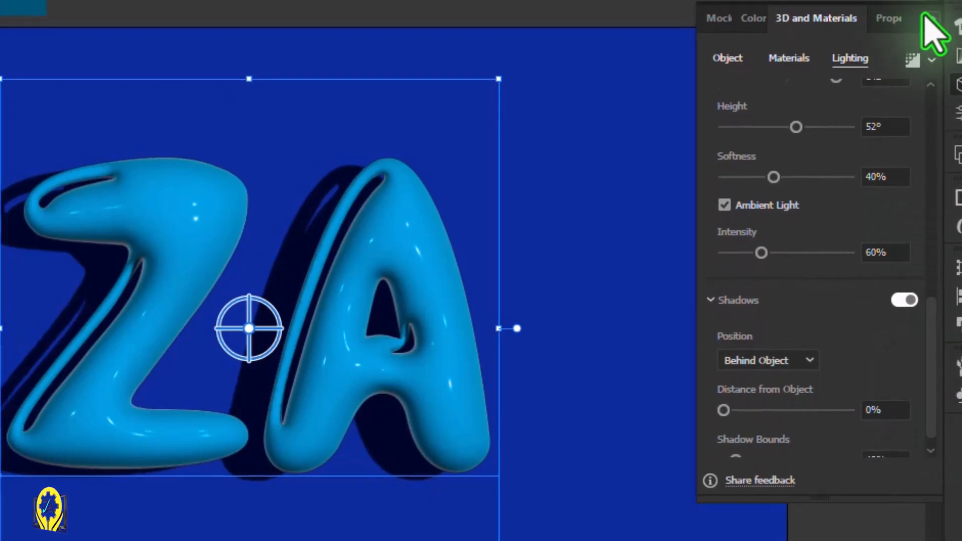
{"action": "left_click", "coordinate": [931, 16]}
{"action": "left_click", "coordinate": [854, 131]}
{"action": "left_click_drag", "start_coordinate": [511, 286], "coordinate": [448, 327]}
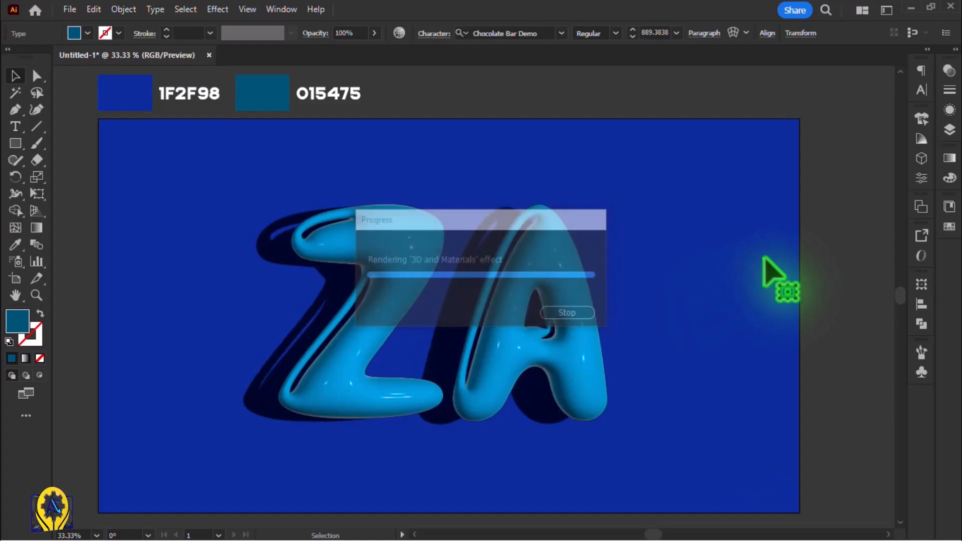
{"action": "left_click", "coordinate": [764, 258]}
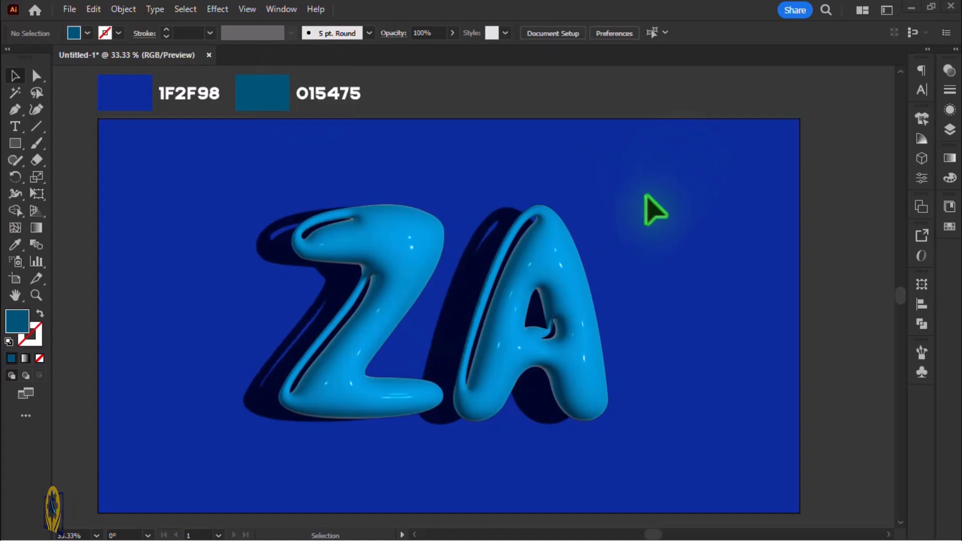
Replace the inflated ZA text with PS and finish editing so the 3D effect renders again
{"action": "key", "text": "t"}
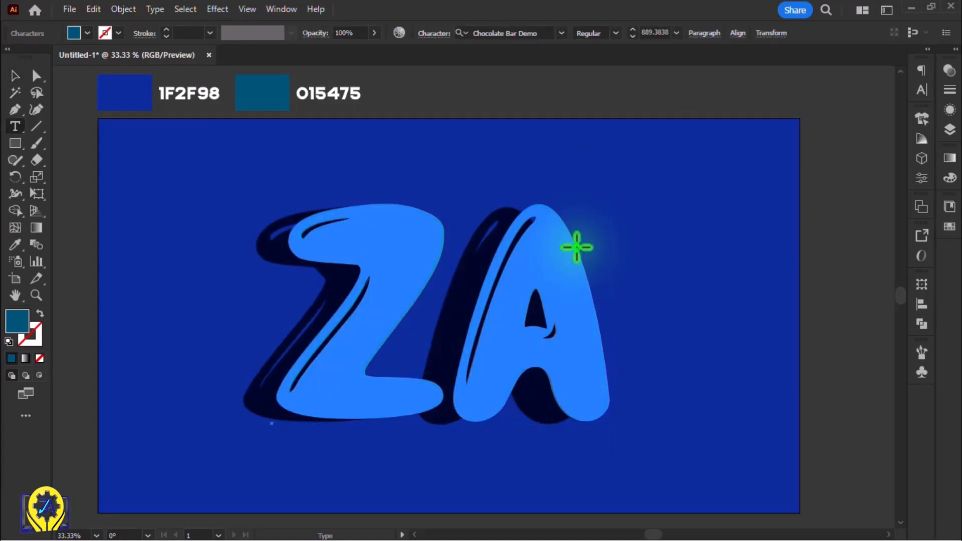
{"action": "left_click", "coordinate": [577, 248]}
{"action": "key", "text": "BackSpace"}
{"action": "key", "text": "BackSpace"}
{"action": "type", "text": "PS"}
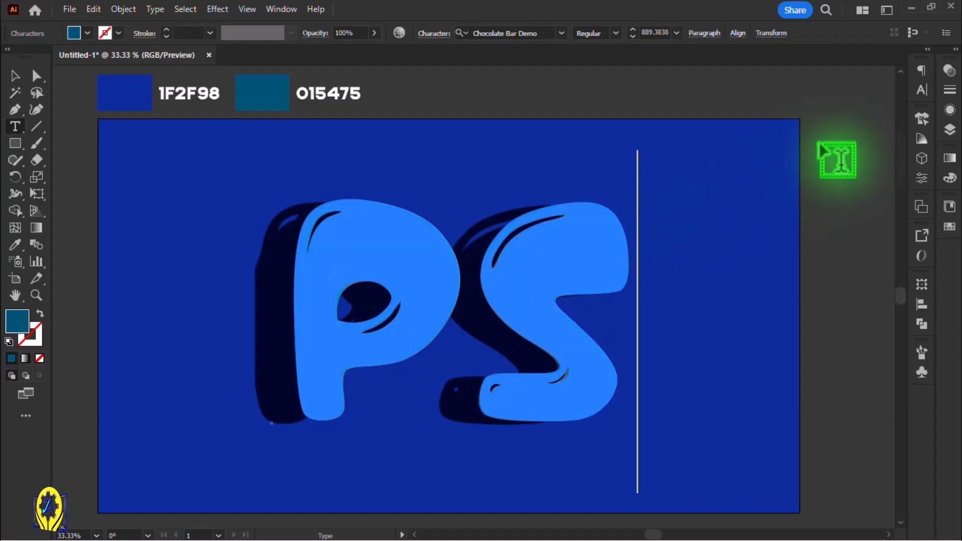
{"action": "left_click", "coordinate": [15, 76]}
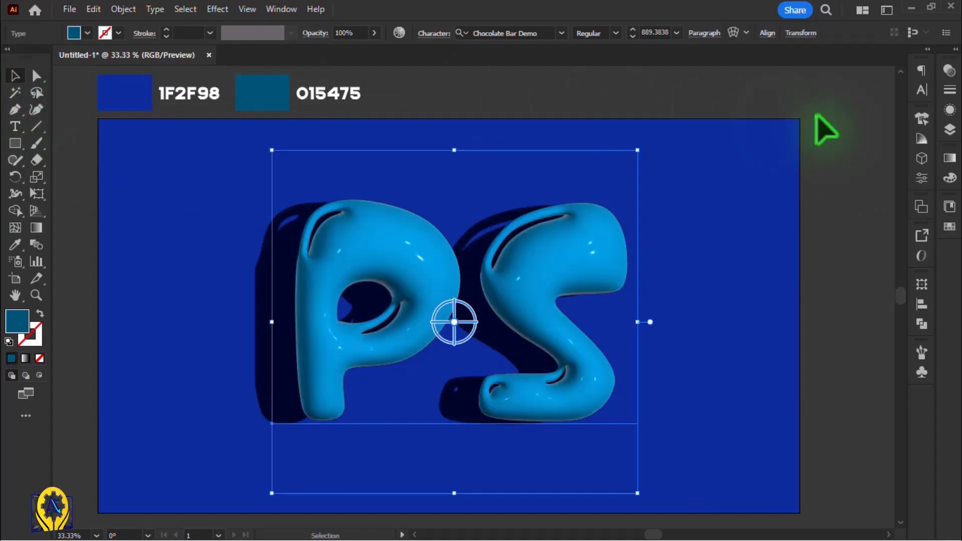
Try the PS text in the Bolda Sans and Lemon Regular fonts, and browse the other available fonts
{"action": "left_click", "coordinate": [922, 89]}
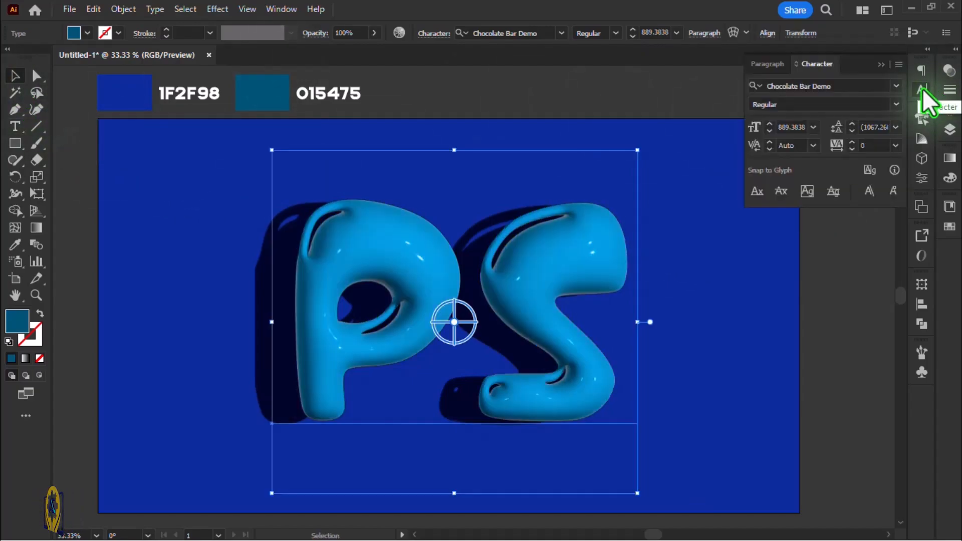
{"action": "left_click", "coordinate": [894, 84]}
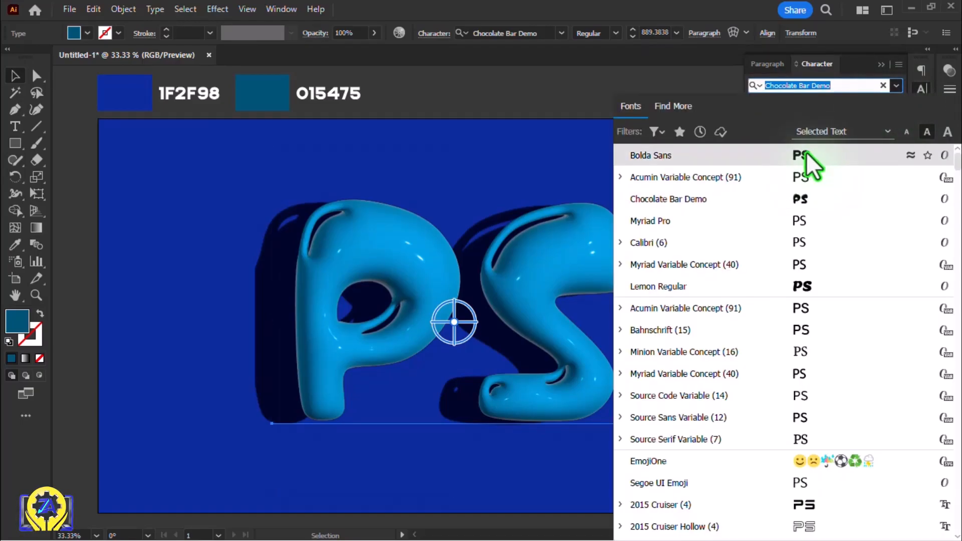
{"action": "left_click", "coordinate": [804, 192]}
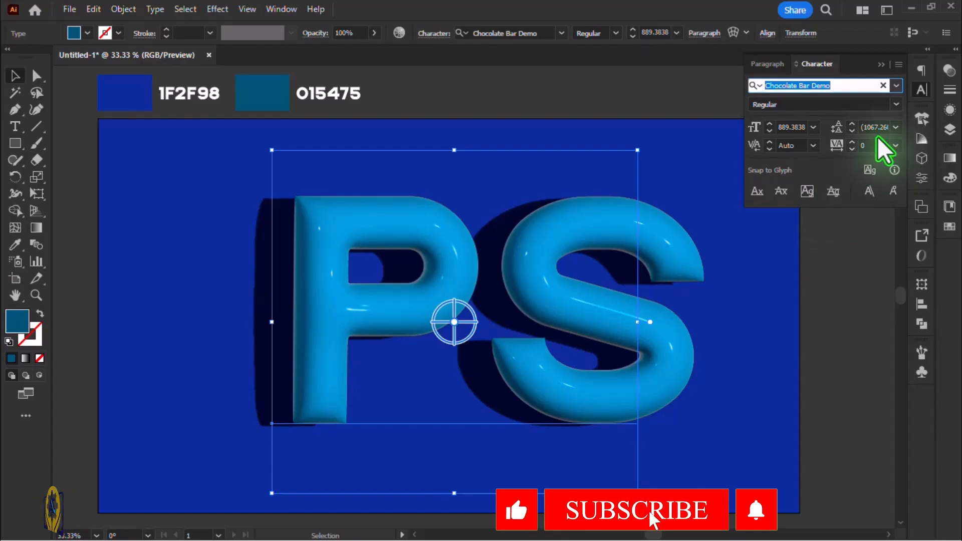
{"action": "left_click", "coordinate": [896, 85]}
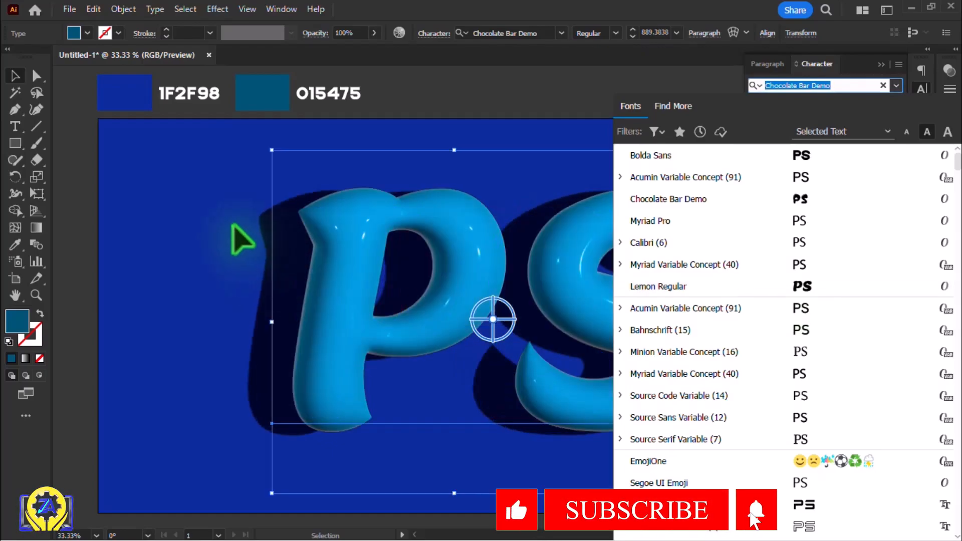
{"action": "left_click", "coordinate": [233, 226]}
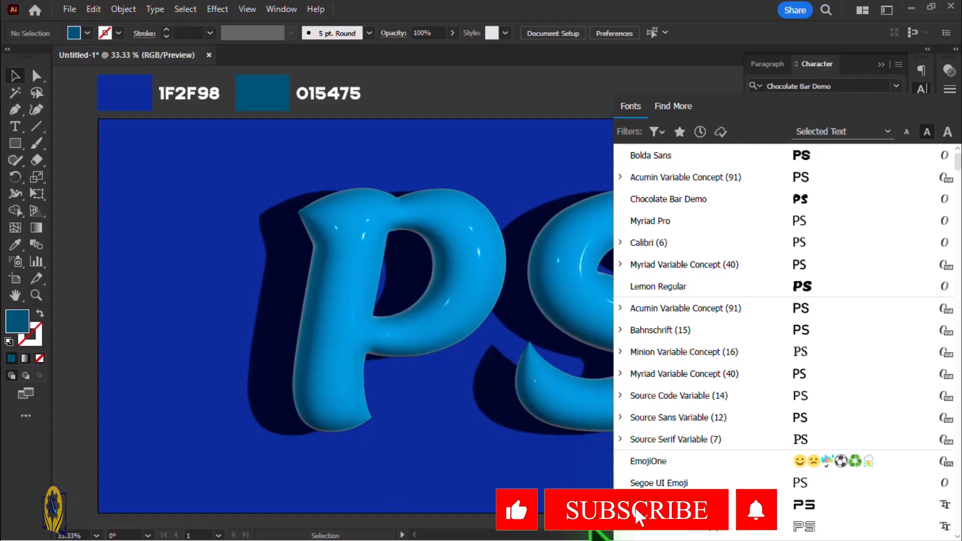
{"action": "scroll", "coordinate": [892, 472], "scroll_direction": "down", "scroll_amount": 10}
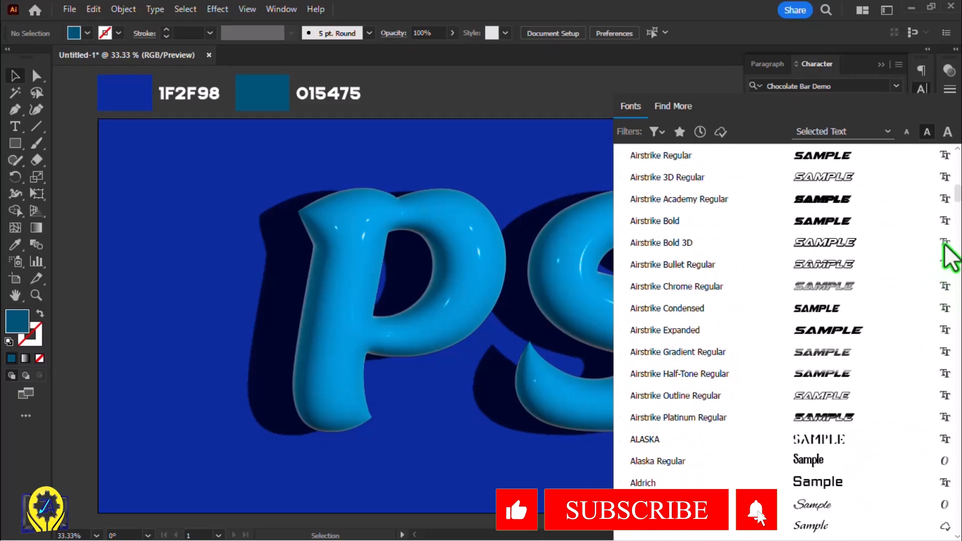
{"action": "scroll", "coordinate": [946, 251], "scroll_direction": "up", "scroll_amount": 12}
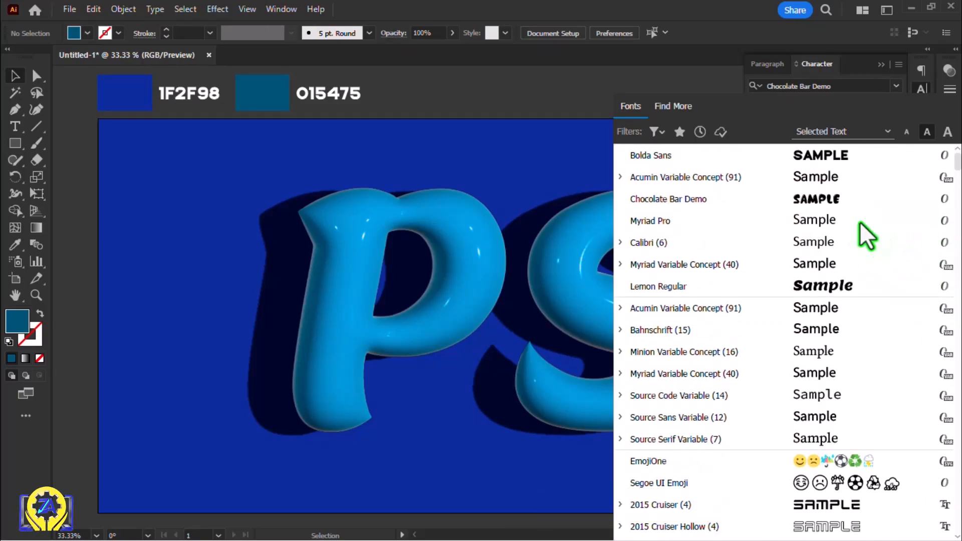
{"action": "key", "text": "Escape"}
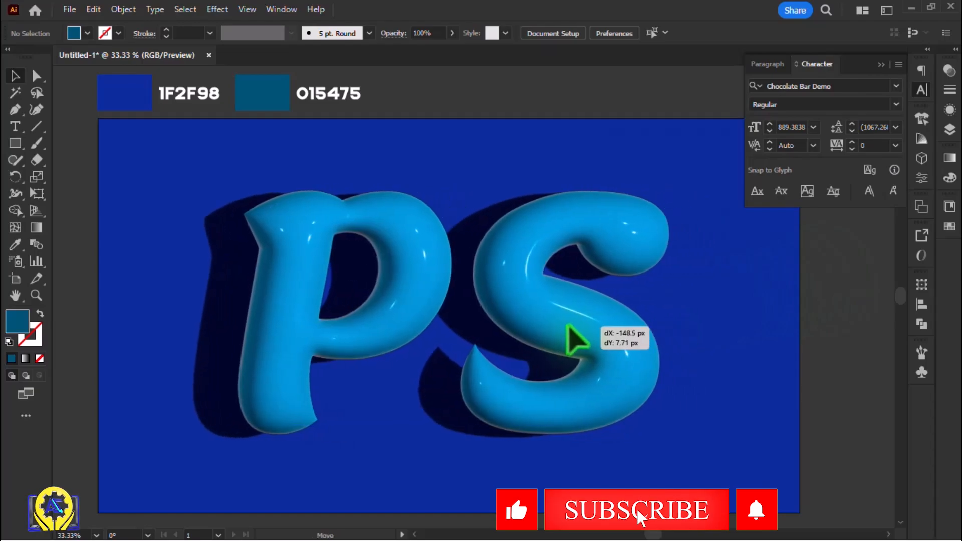
Shift the PS text towards the left side of the artboard and replace it with ZA
{"action": "left_click_drag", "start_coordinate": [569, 343], "coordinate": [571, 340]}
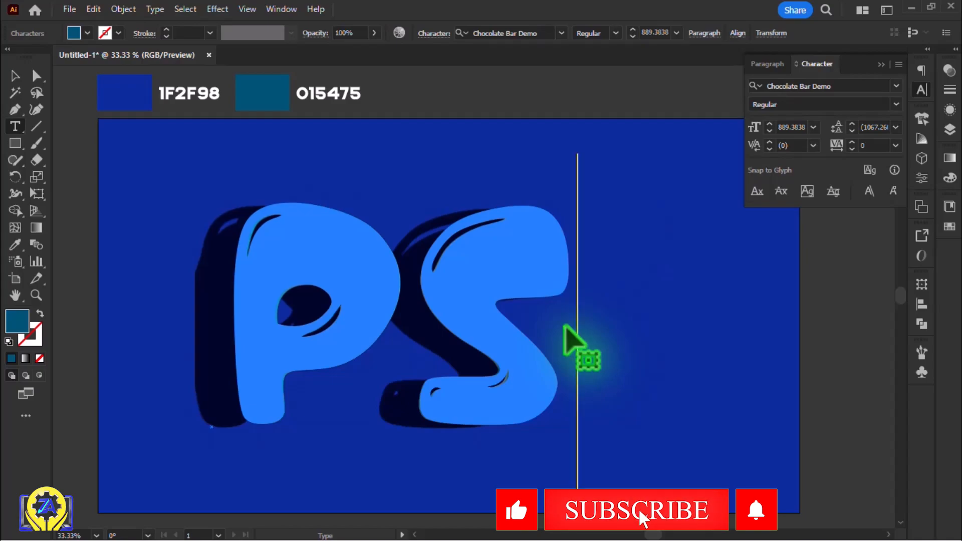
{"action": "key", "text": "BackSpace"}
{"action": "key", "text": "BackSpace"}
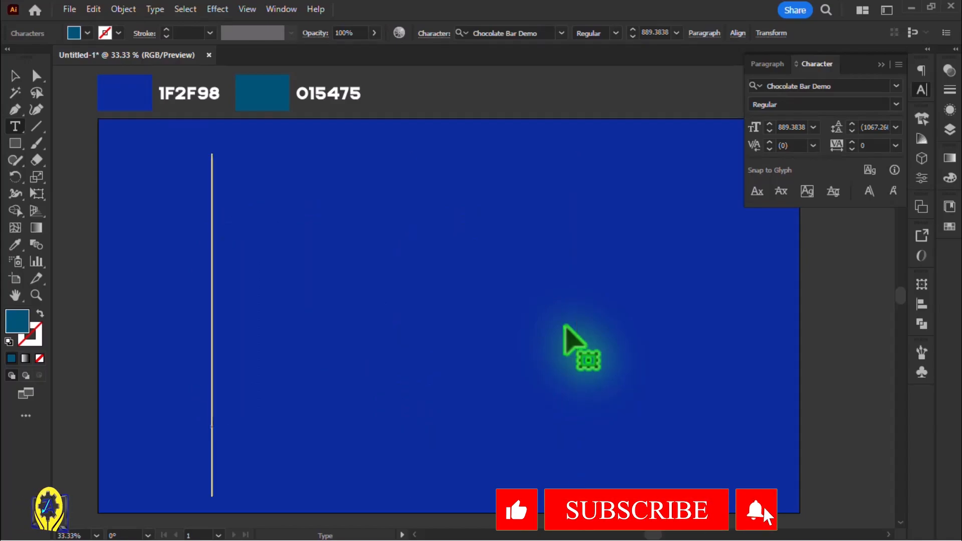
{"action": "type", "text": "ZA"}
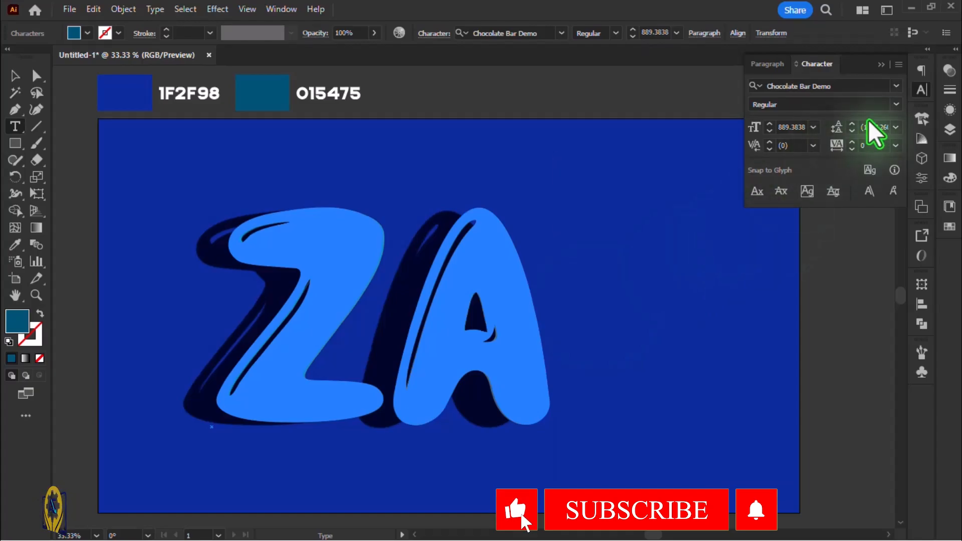
{"action": "left_click", "coordinate": [896, 86]}
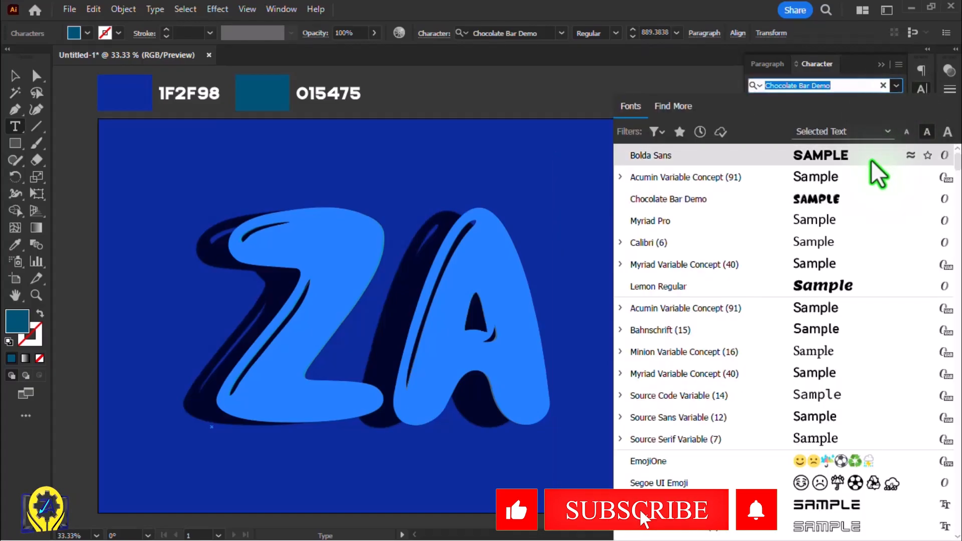
{"action": "left_click", "coordinate": [832, 292]}
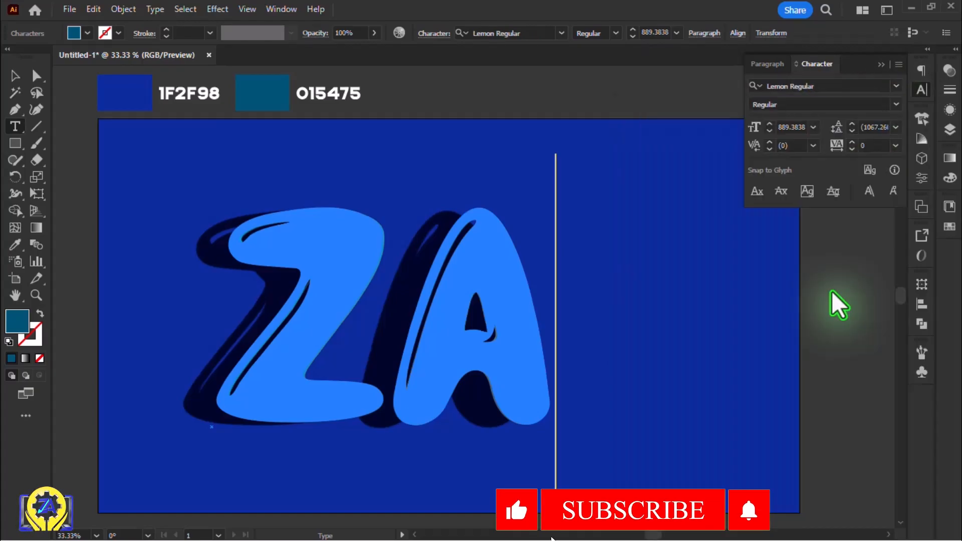
{"action": "key", "text": "ctrl+z"}
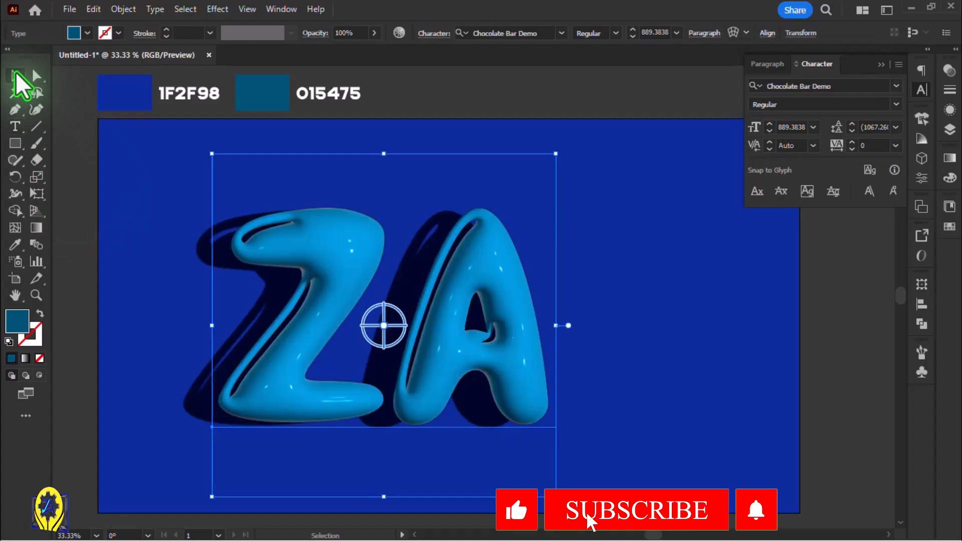
Change the ZA text's font to Lemon Regular and deselect the text
{"action": "left_click", "coordinate": [897, 87]}
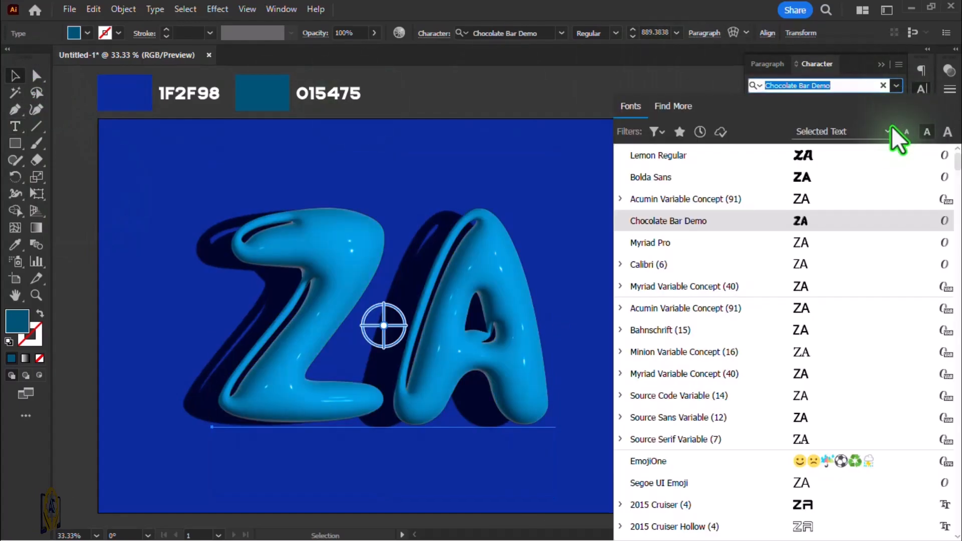
{"action": "left_click", "coordinate": [864, 158]}
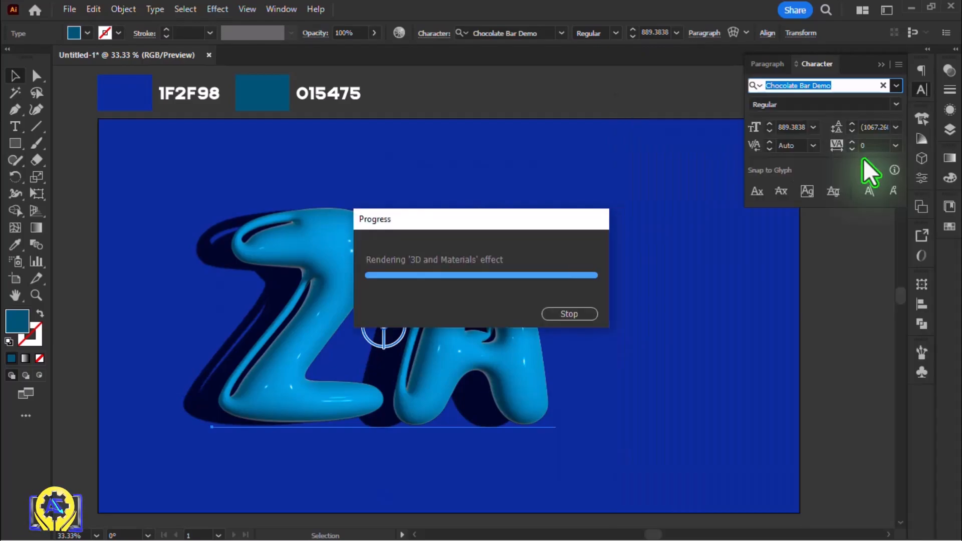
{"action": "left_click", "coordinate": [725, 329]}
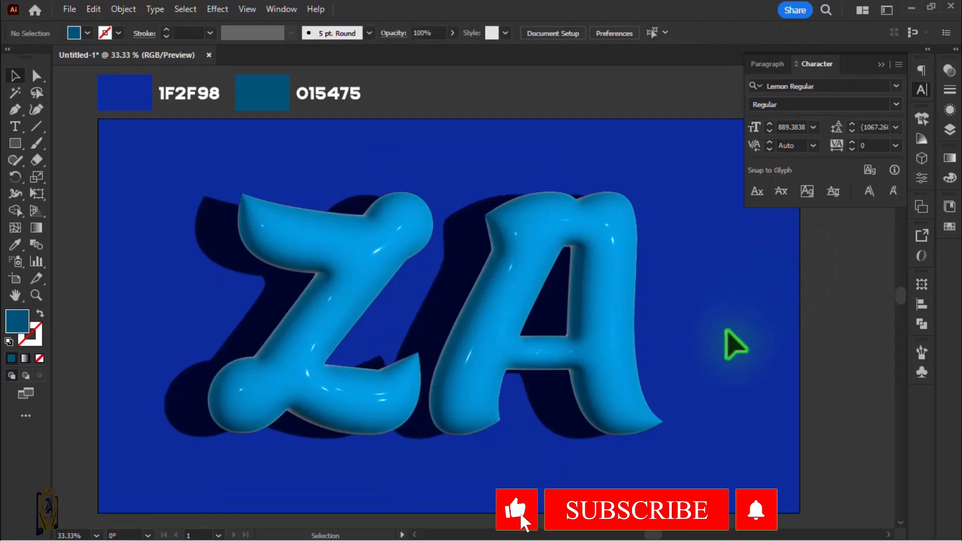
Move the Chocolate Bar Demo ZA text right and slightly up towards the artboard's centre
{"action": "left_click", "coordinate": [490, 340]}
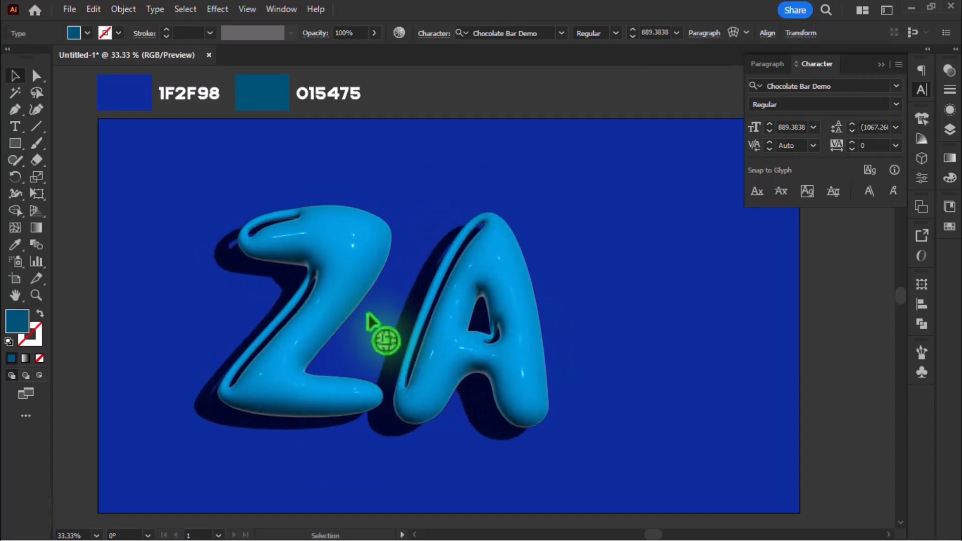
{"action": "left_click", "coordinate": [444, 286]}
{"action": "left_click_drag", "start_coordinate": [484, 272], "coordinate": [524, 267]}
{"action": "left_click", "coordinate": [677, 230]}
{"action": "left_click", "coordinate": [580, 279]}
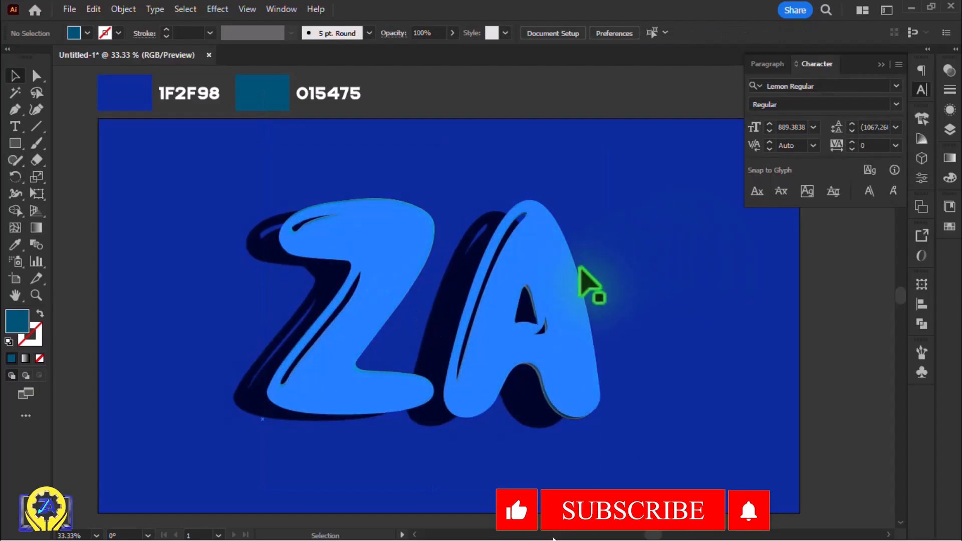
Apply the Lemon Regular font to the repositioned ZA text and deselect it
{"action": "left_click", "coordinate": [554, 300]}
{"action": "left_click", "coordinate": [896, 86]}
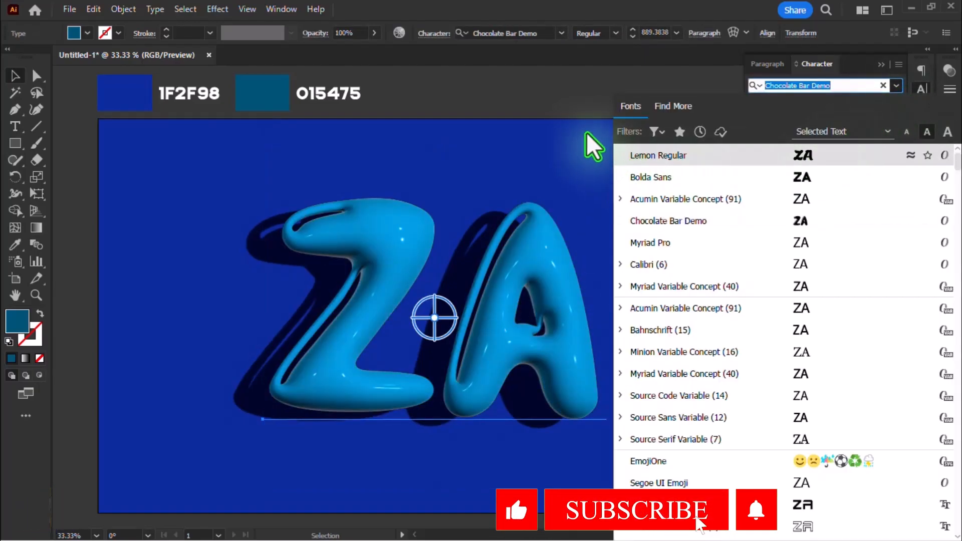
{"action": "key", "text": "Return"}
{"action": "left_click", "coordinate": [579, 116]}
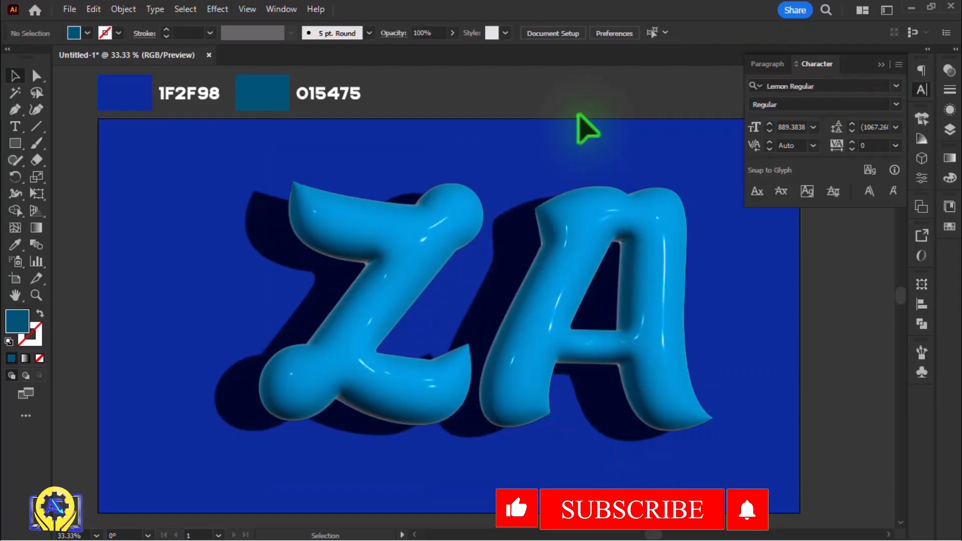